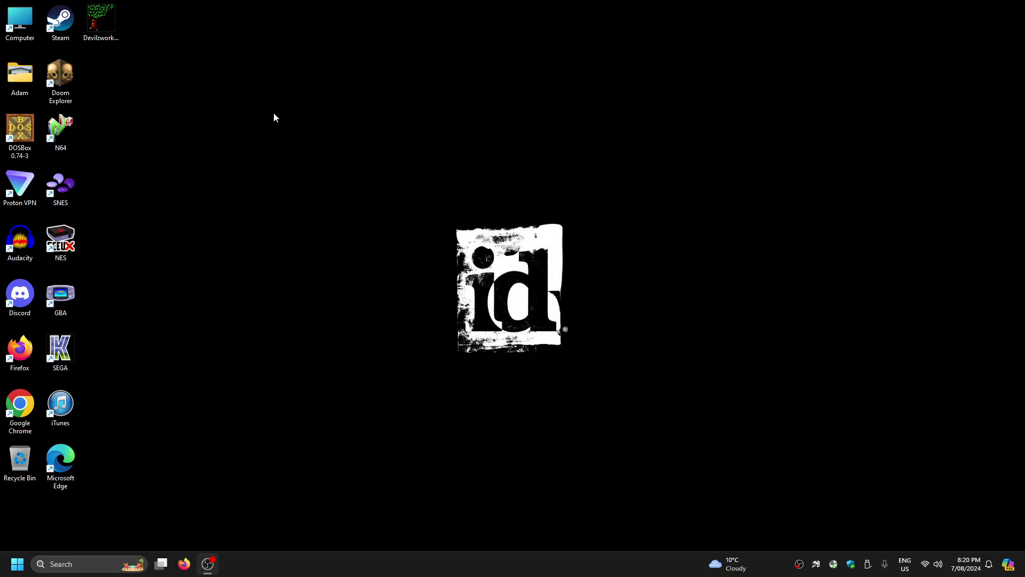
Launch Sekaiju with Devilzwork_DeusExMachina_v2.mid from its desktop shortcut
double_click(107, 20)
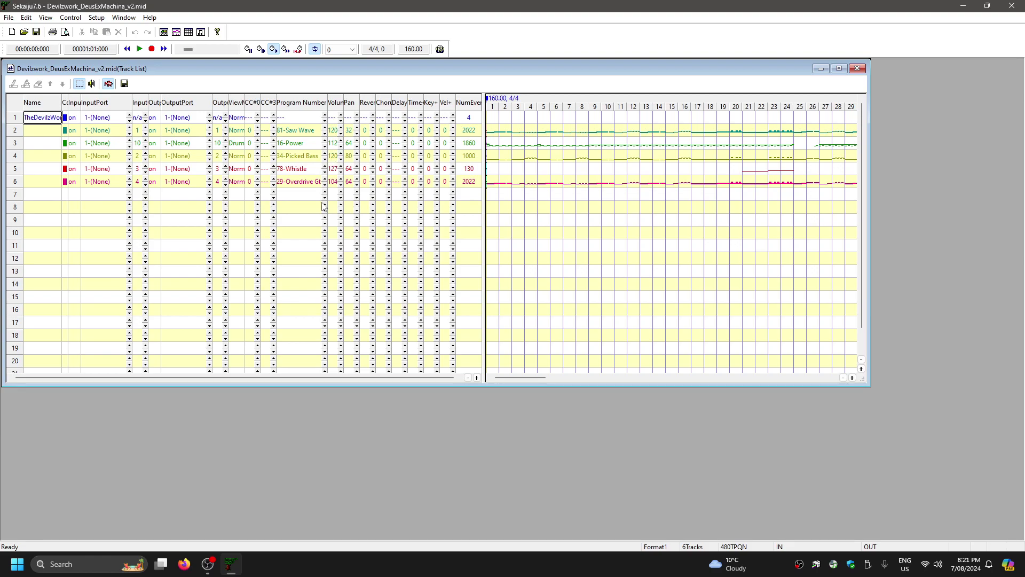
Show track 2's notes in a Piano Roll window, then bring the Track List back to the front
right_click(652, 132)
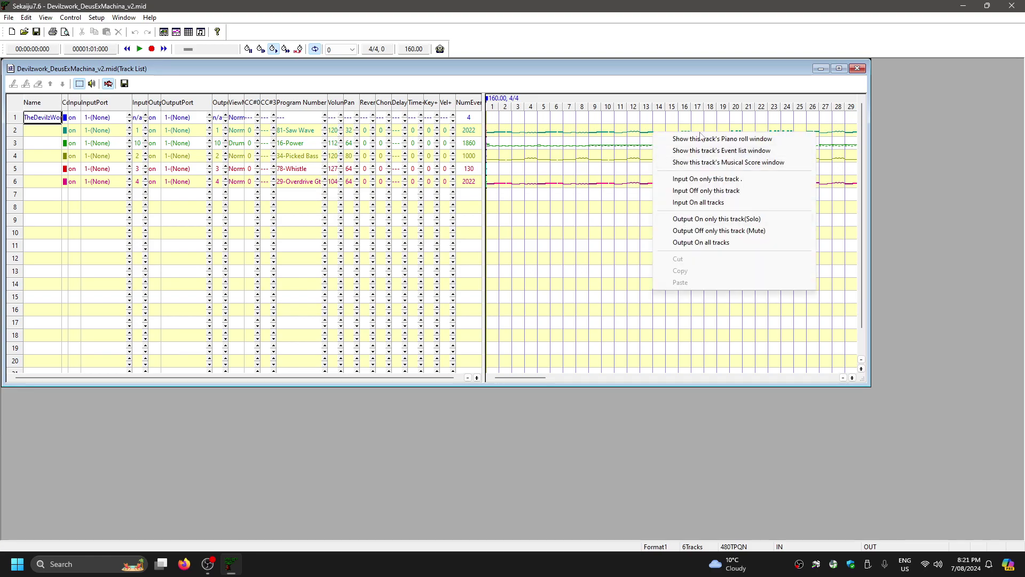
left_click(735, 152)
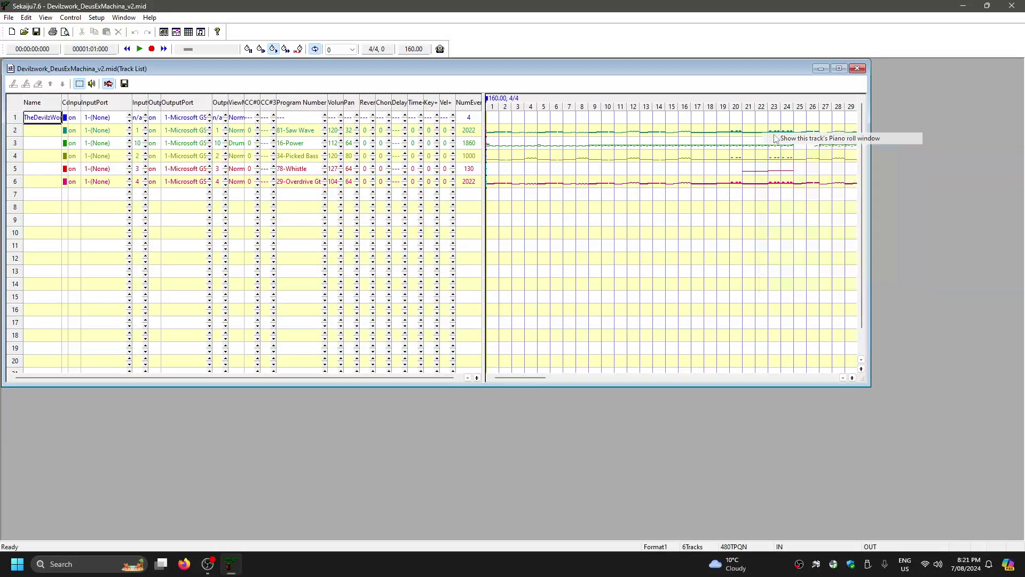
double_click(761, 131)
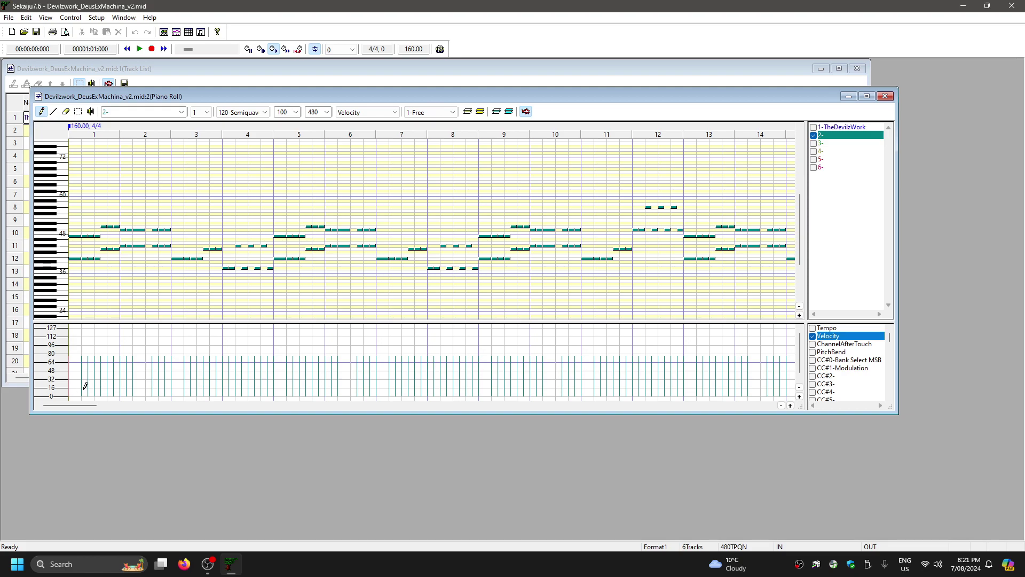
left_click(180, 79)
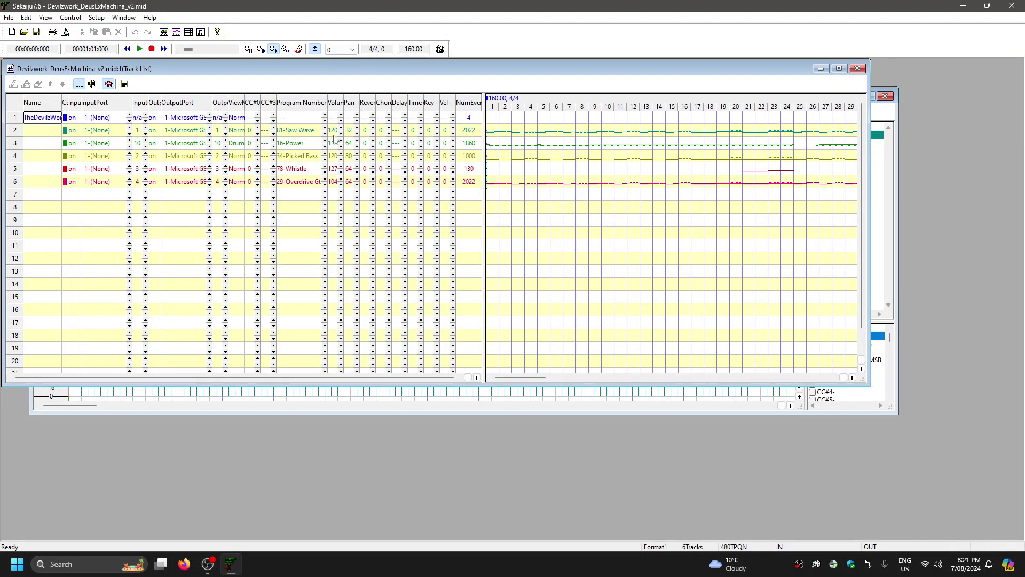
Inspect track 3's and then track 2's piano rolls, closing each one afterward
left_click(895, 170)
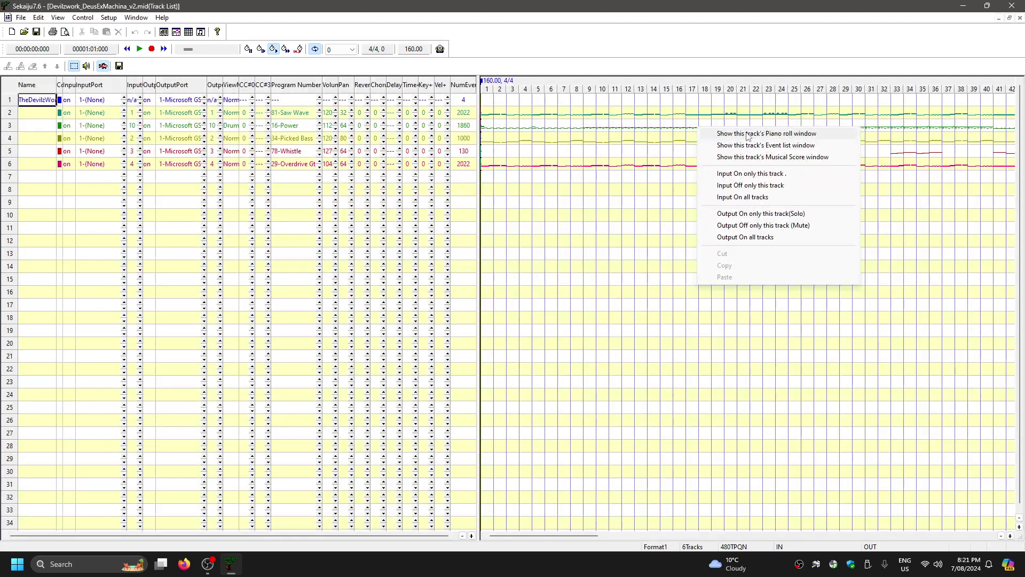
left_click(748, 134)
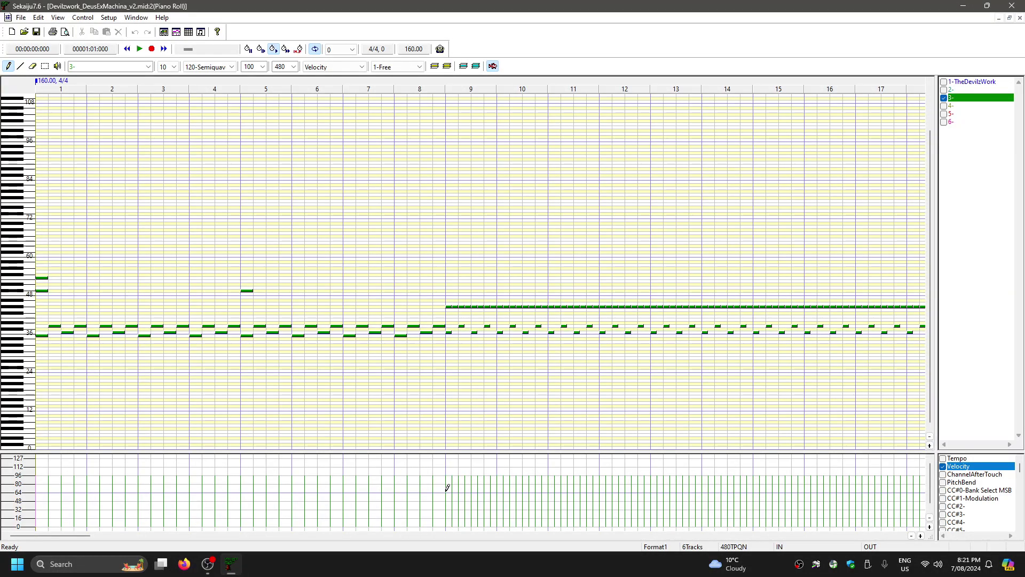
left_click(1020, 17)
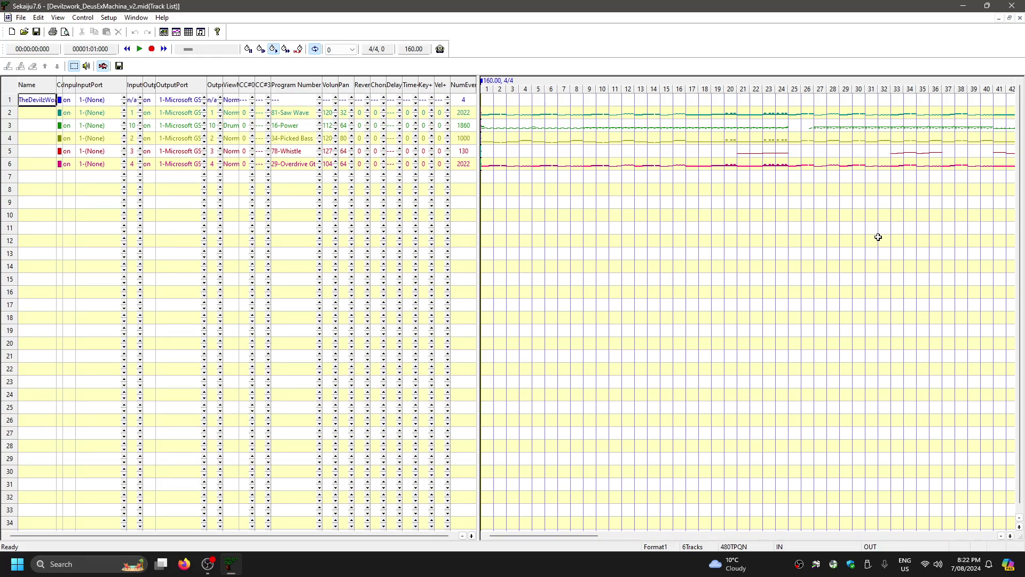
right_click(716, 113)
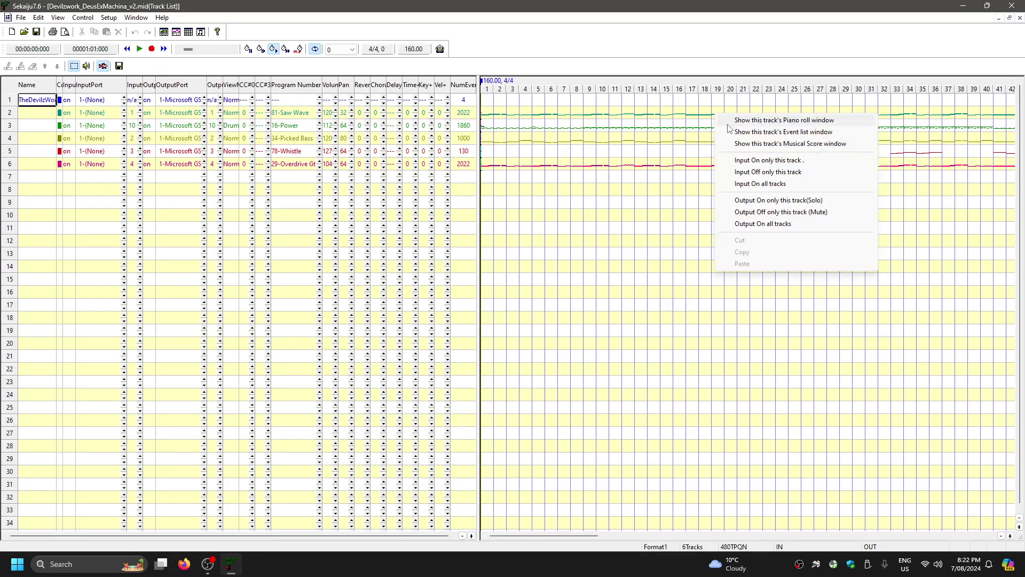
left_click(739, 121)
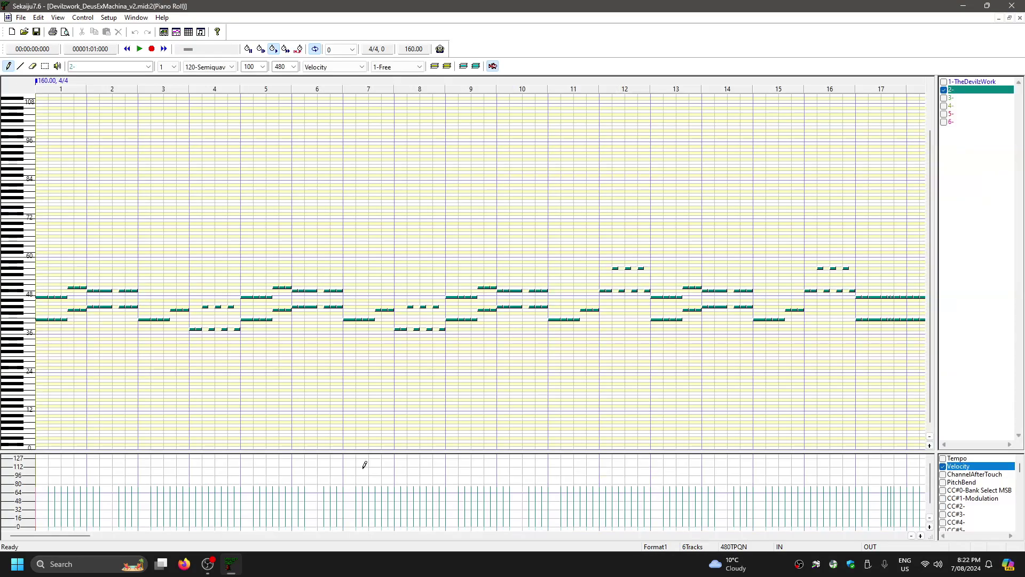
left_click(1020, 19)
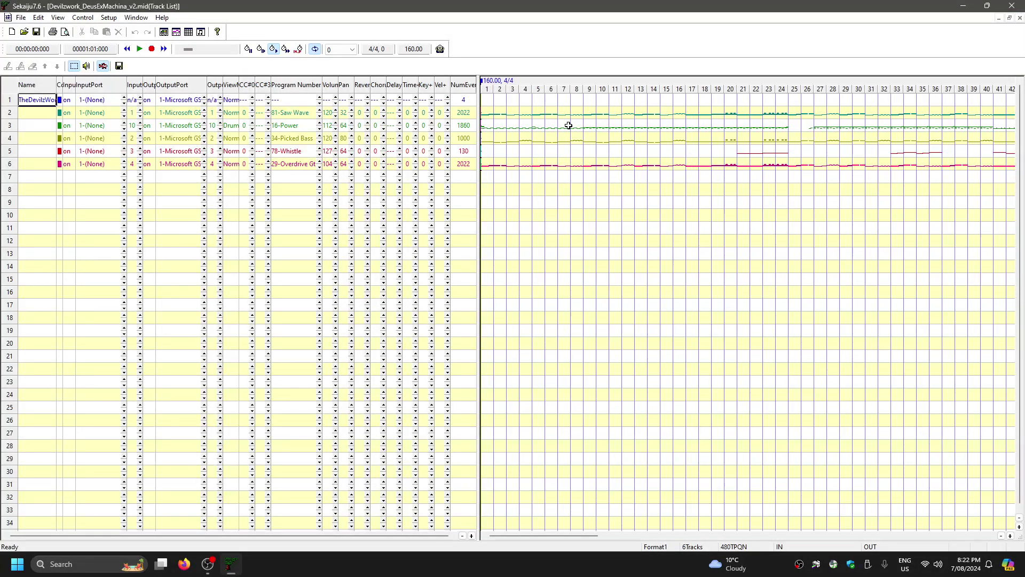
Open track 2's Event List and set it to show events from all six tracks
right_click(629, 114)
left_click(668, 135)
right_click(953, 110)
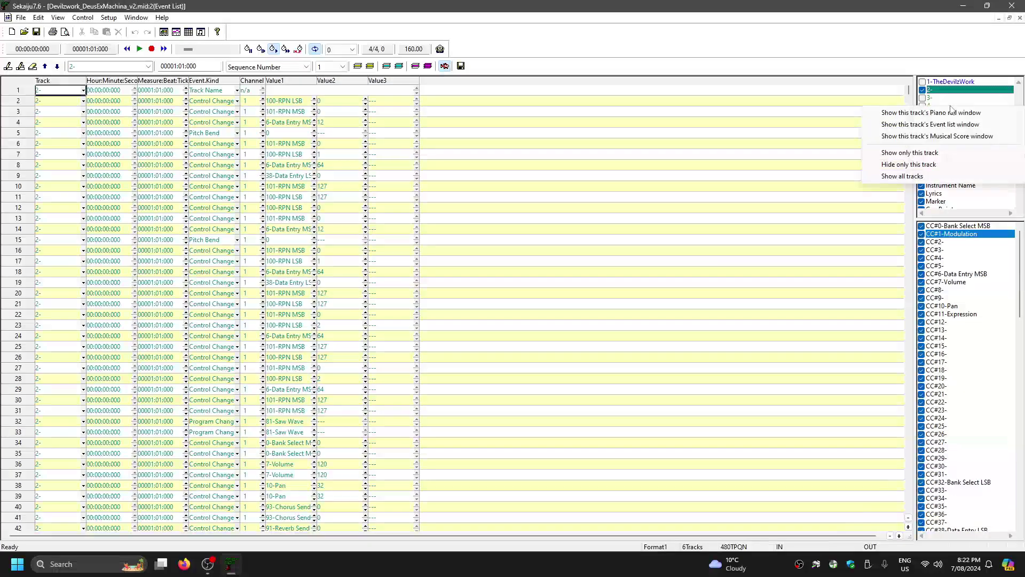
left_click(1013, 78)
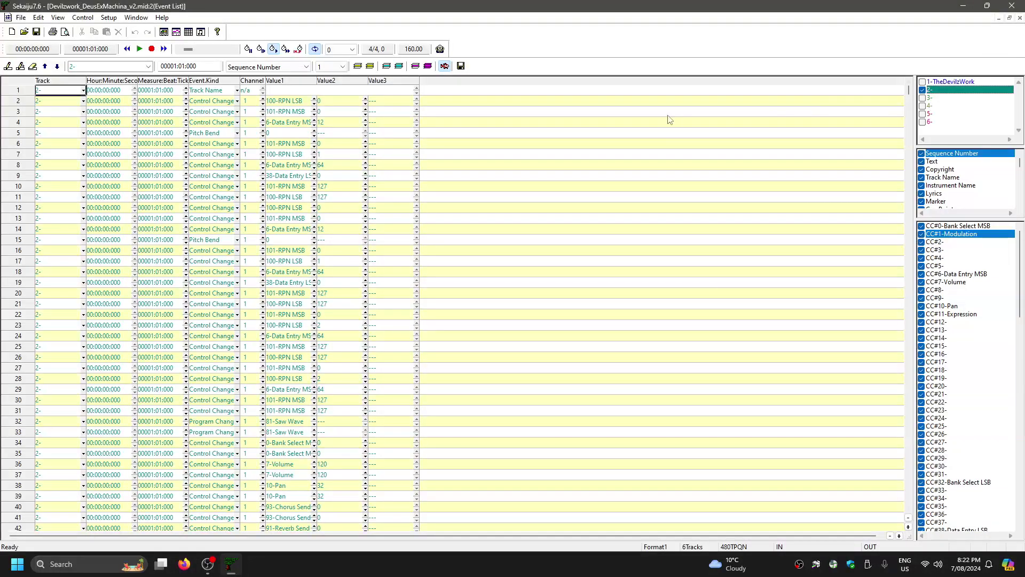
left_click(1019, 19)
right_click(665, 113)
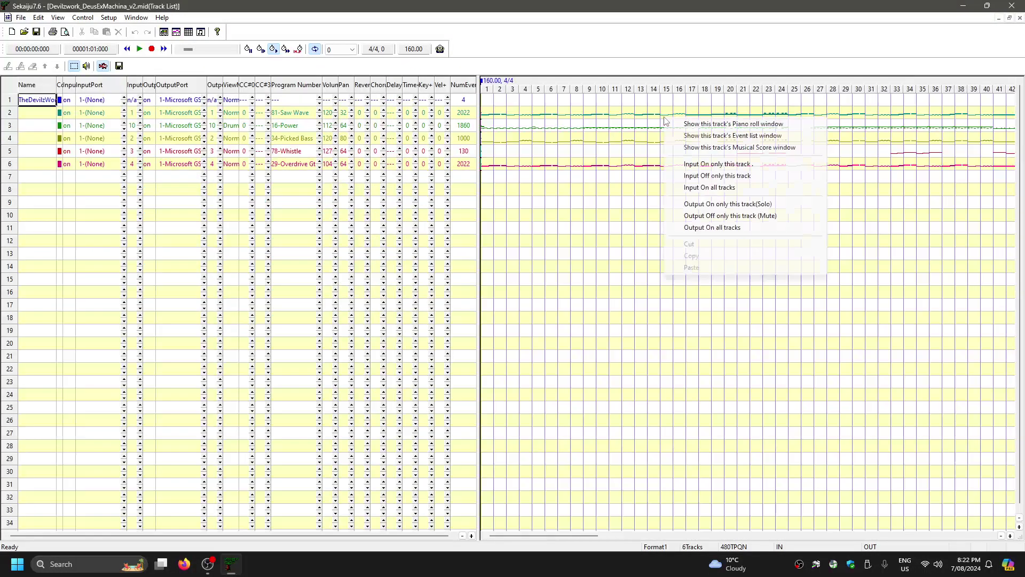
left_click(710, 137)
right_click(941, 103)
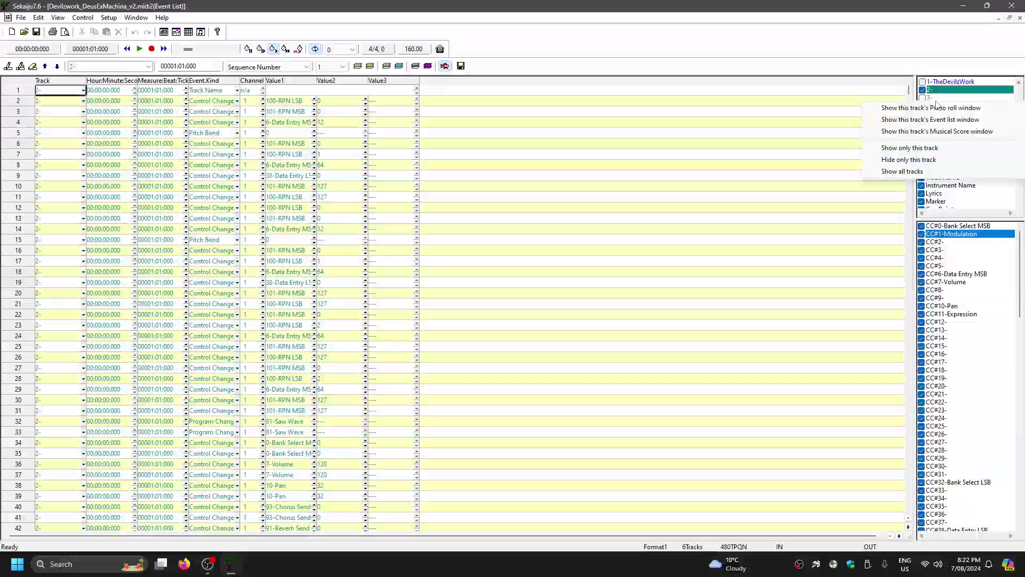
left_click(940, 170)
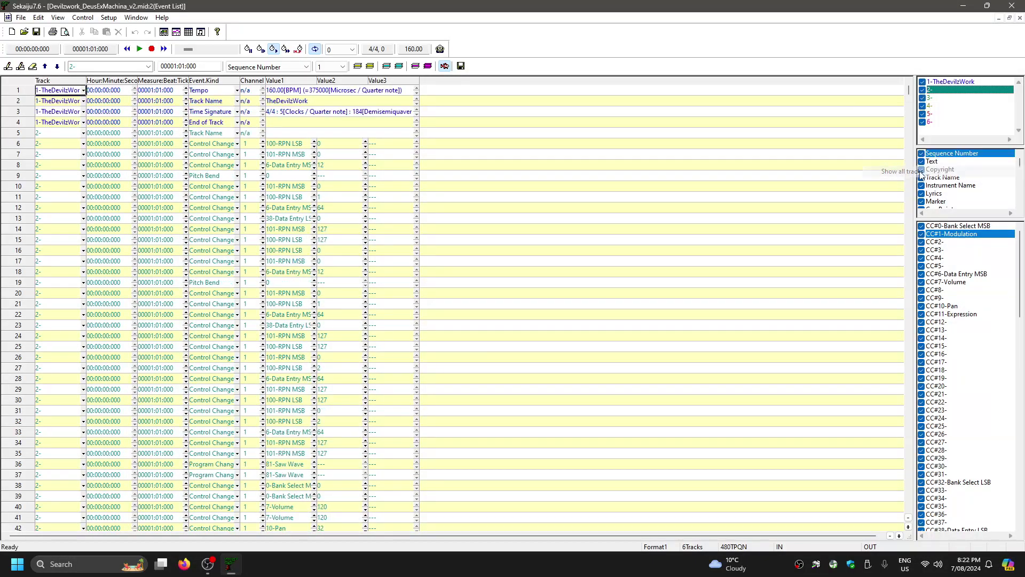
left_click_drag(1020, 166, 1014, 191)
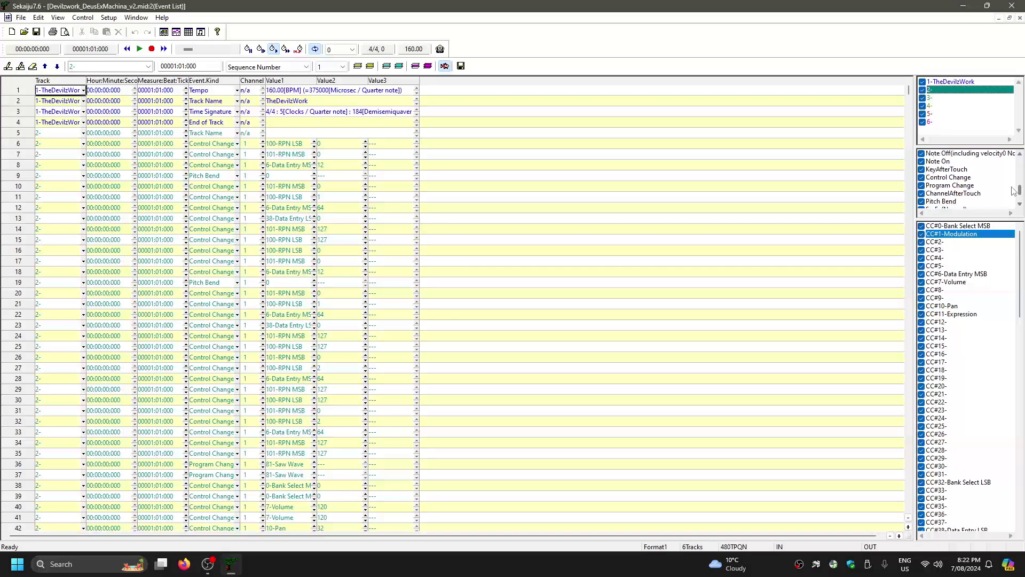
Filter the event list to Control Change events only, then to CC#7-Volume only
right_click(947, 181)
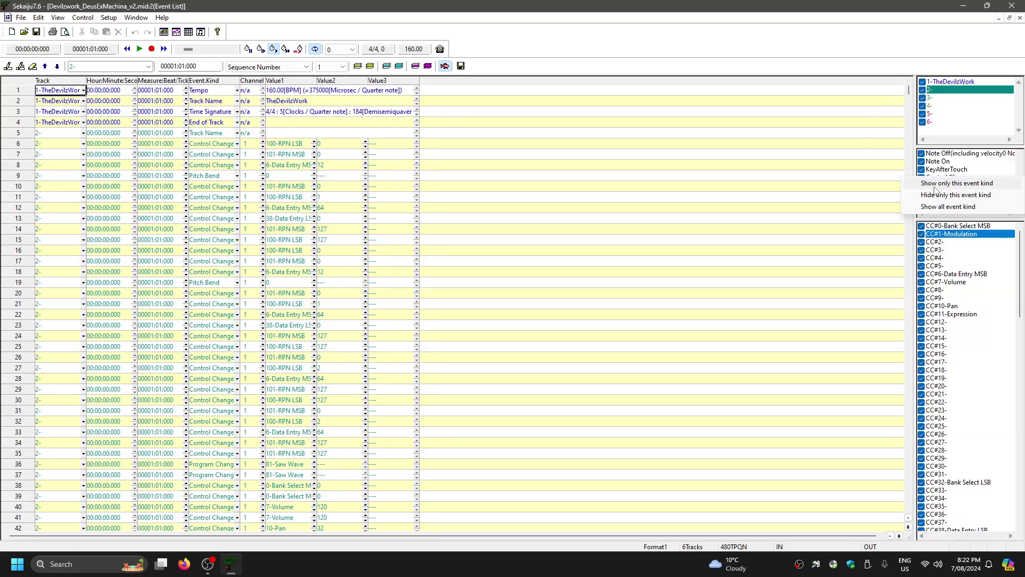
left_click(935, 184)
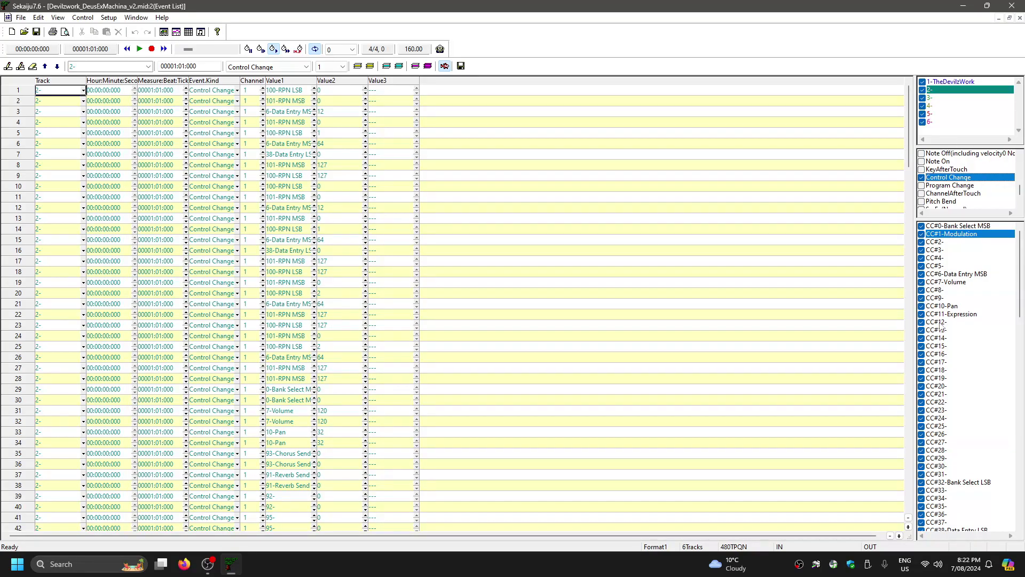
right_click(954, 283)
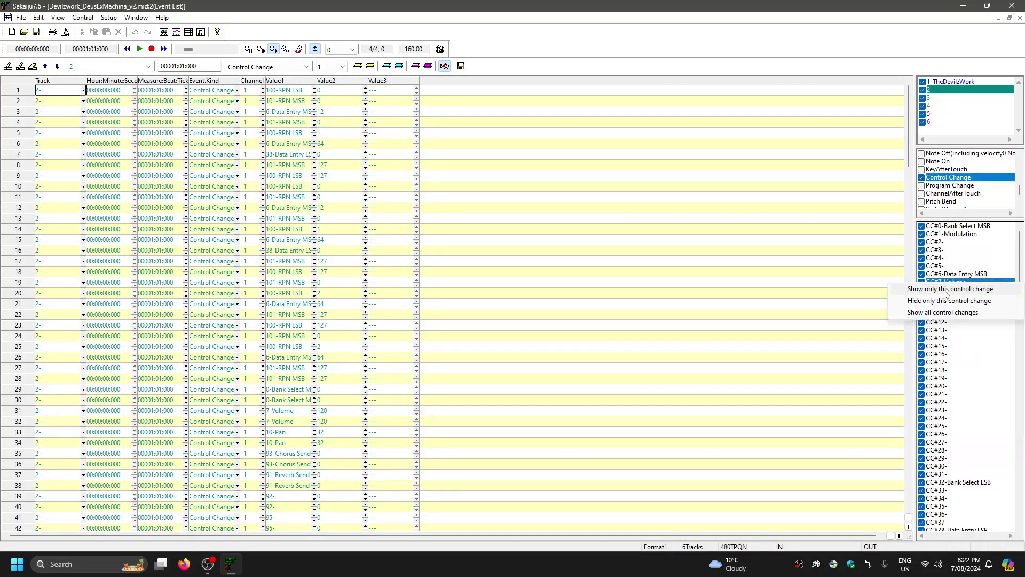
left_click(945, 290)
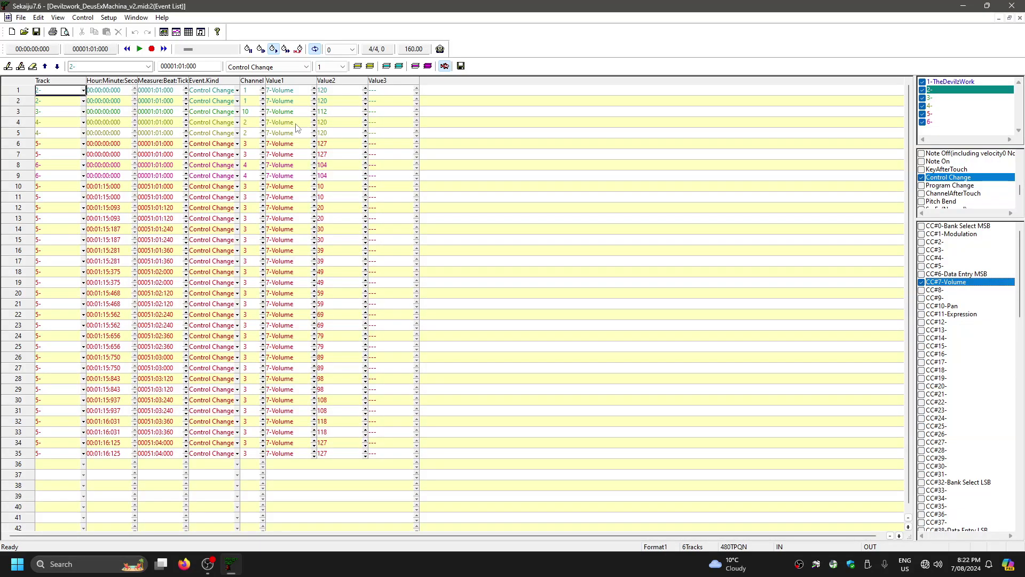
Select all 35 CC#7 volume events, rows 1 through 35
left_click(20, 91)
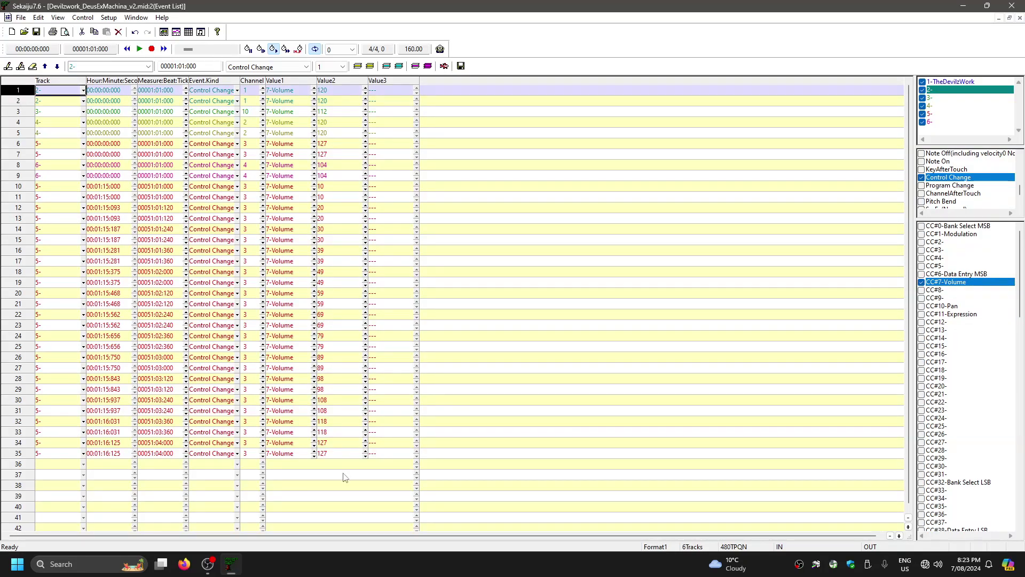
left_click(17, 457, "shift")
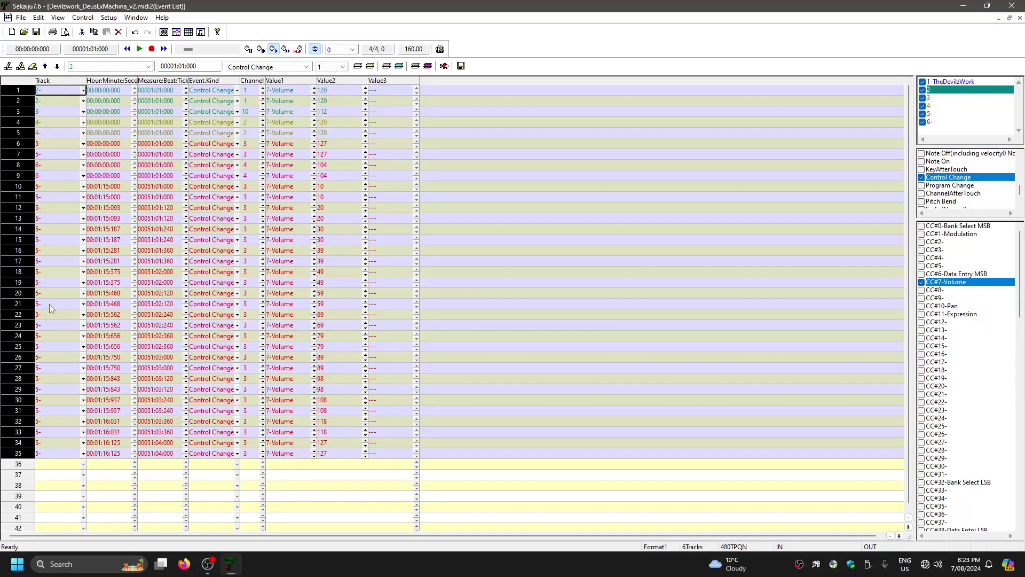
left_click(39, 17)
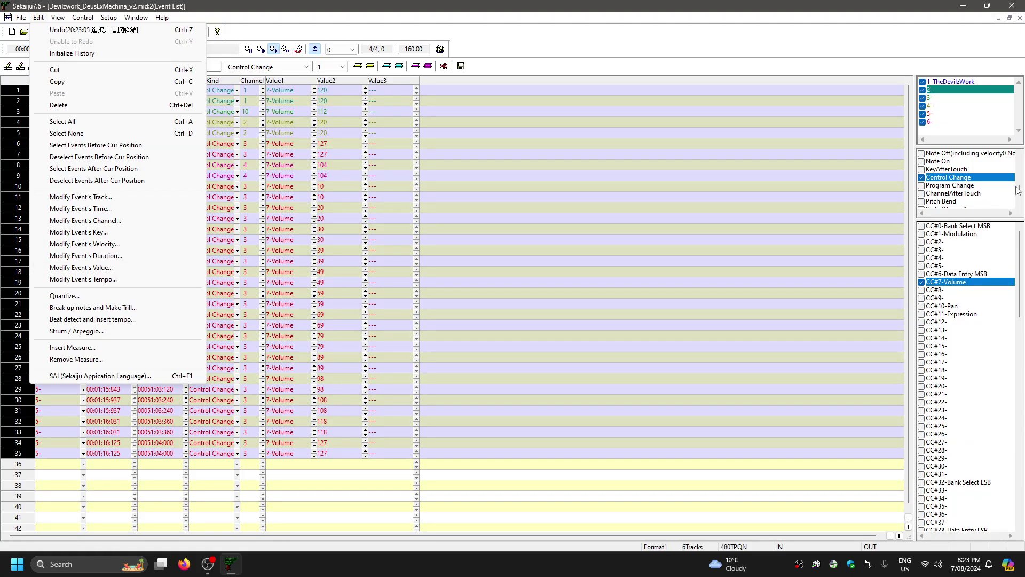
Modify the selected volume values by 80 percent, turning 120 into 96 and 127 into 101
left_click(106, 267)
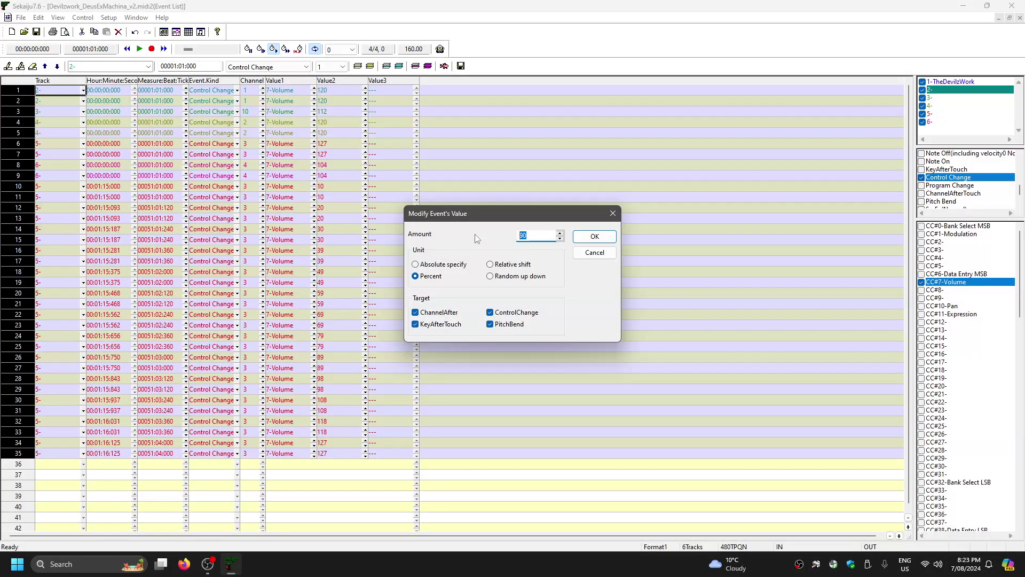
type("80")
left_click(602, 237)
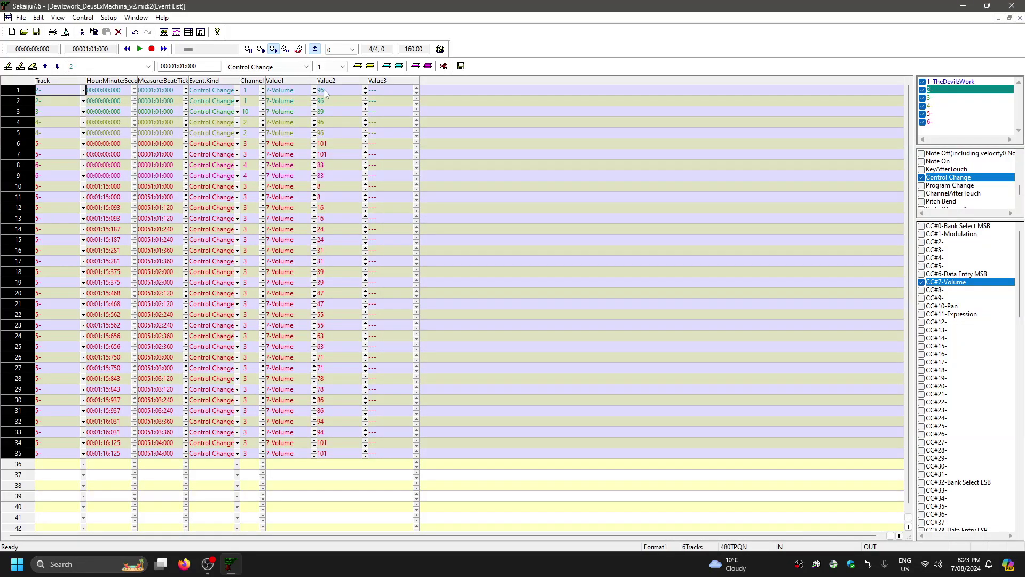
Undo and redo the 80% volume scaling, playing the song to hear the scaled volumes
left_click(38, 17)
left_click(56, 31)
left_click(39, 18)
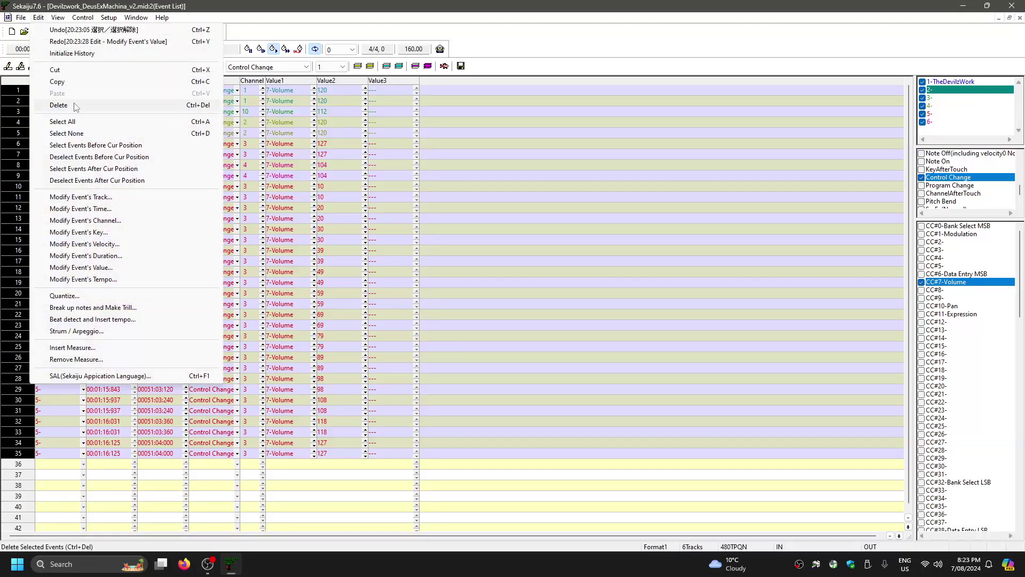
left_click(82, 45)
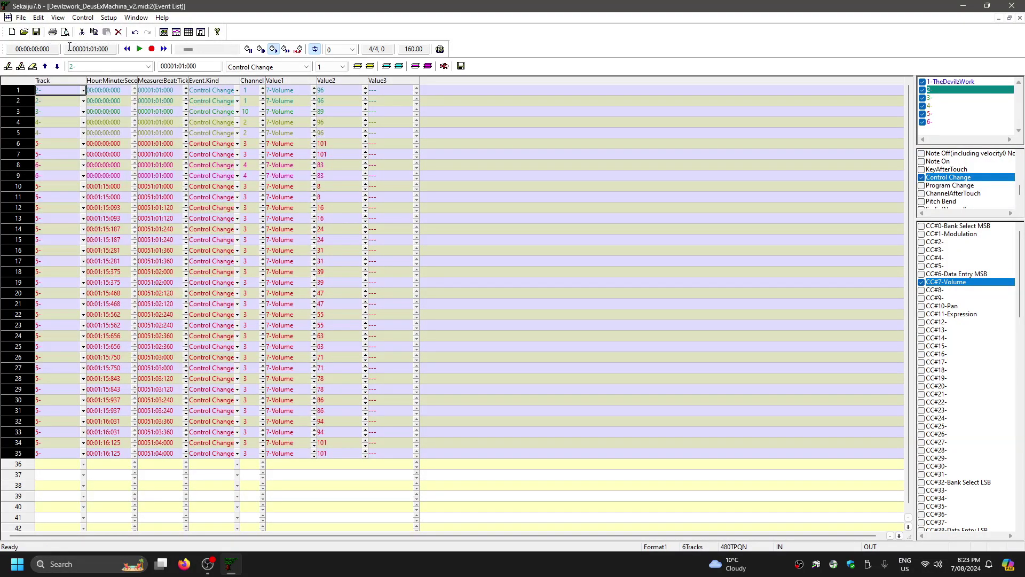
left_click(140, 49)
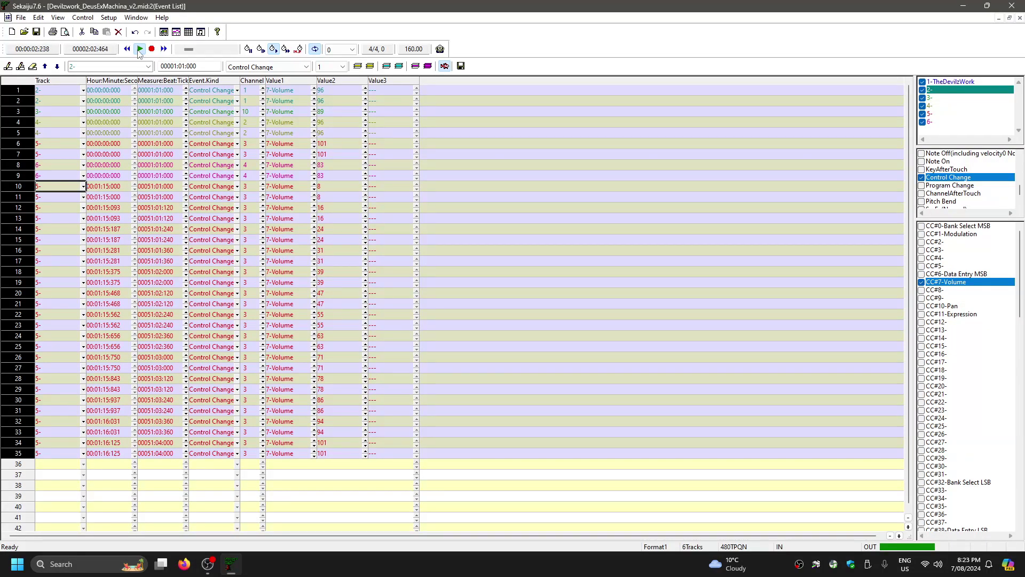
key("space")
Undo the scaling again to restore the original volumes, then play and stop the song
left_click(38, 18)
left_click(104, 30)
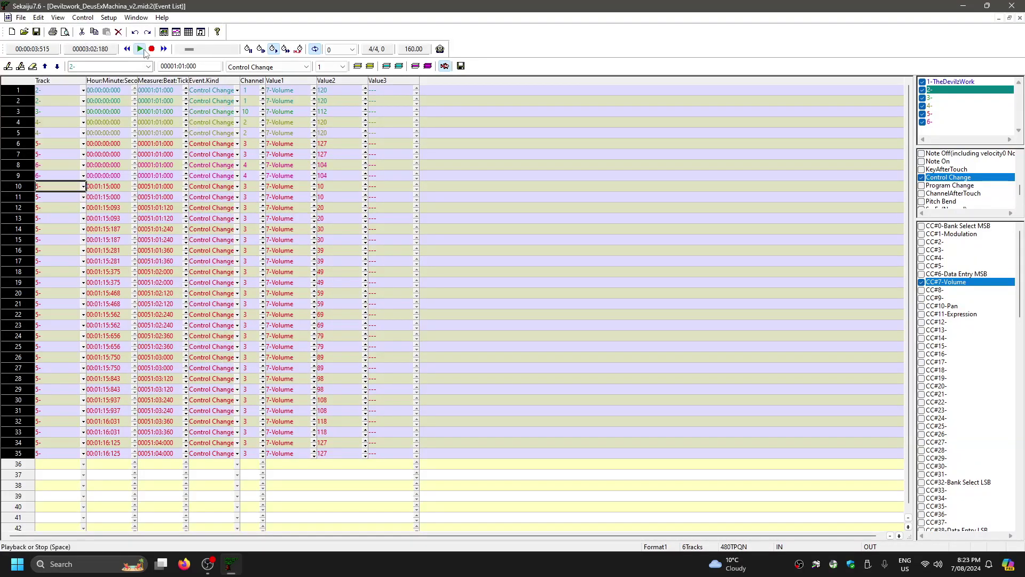
left_click(141, 49)
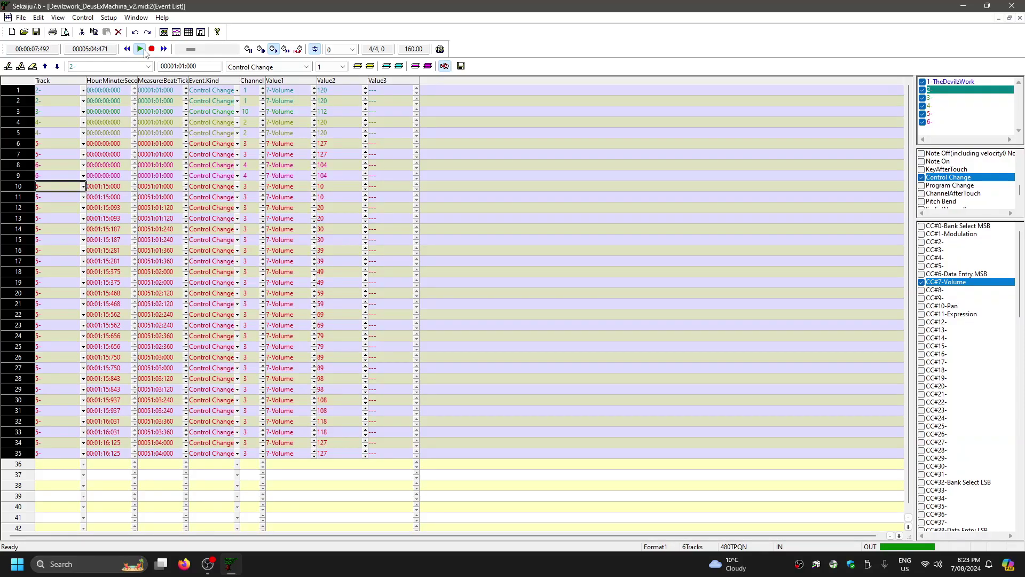
left_click(141, 50)
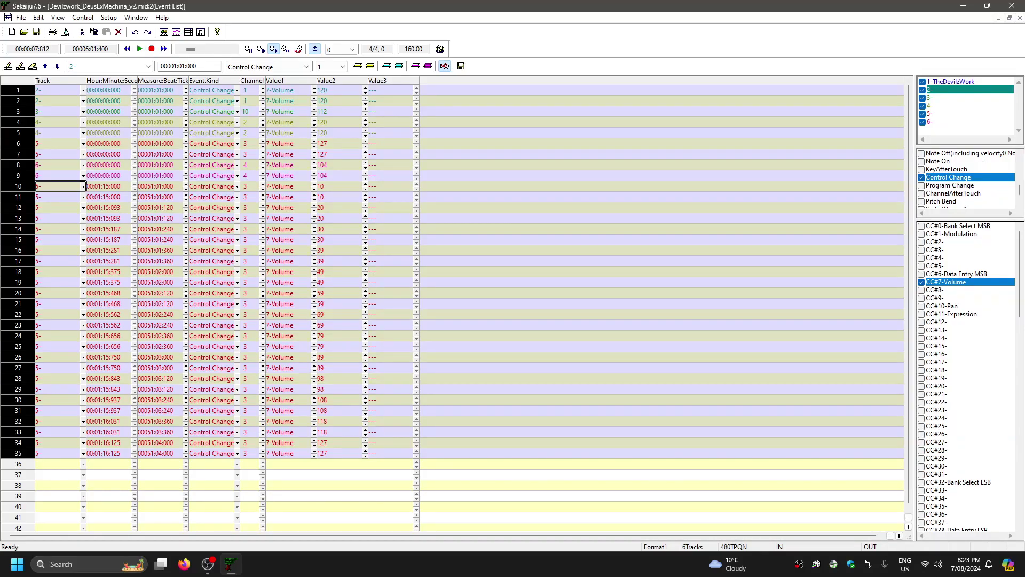
Close the event list and open track 2's piano roll showing all six tracks' notes
left_click(1020, 18)
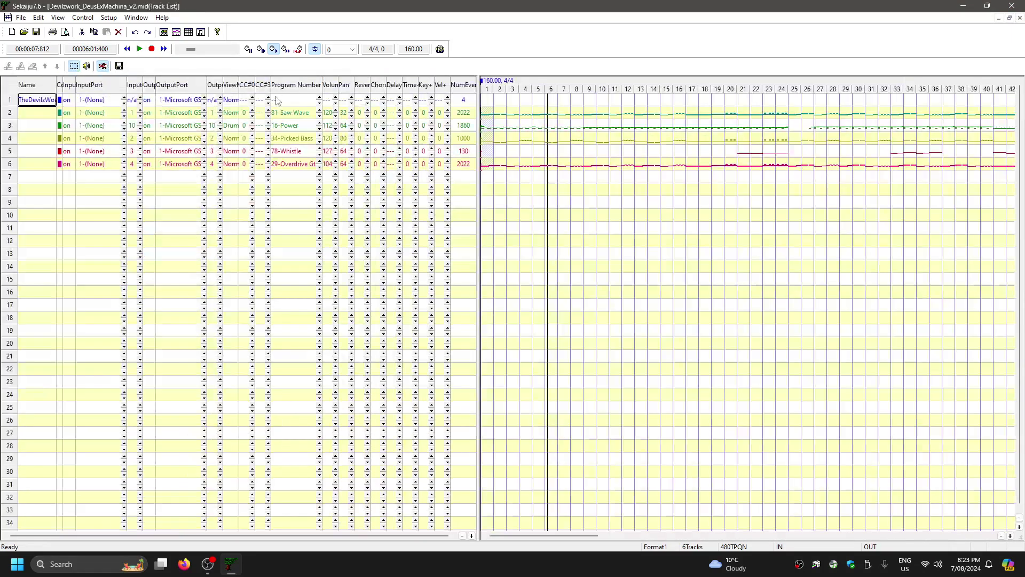
right_click(571, 117)
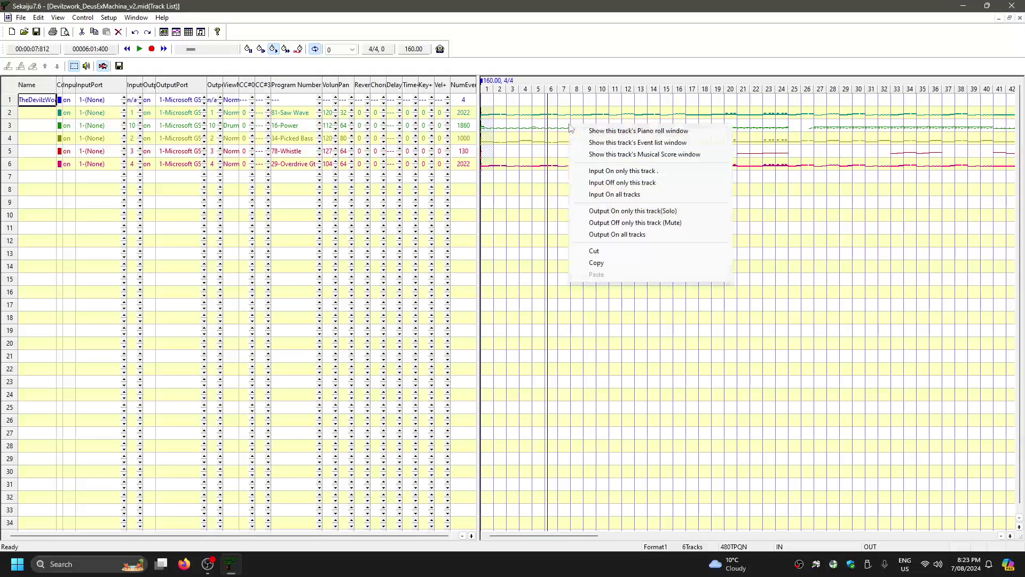
left_click(610, 134)
right_click(969, 116)
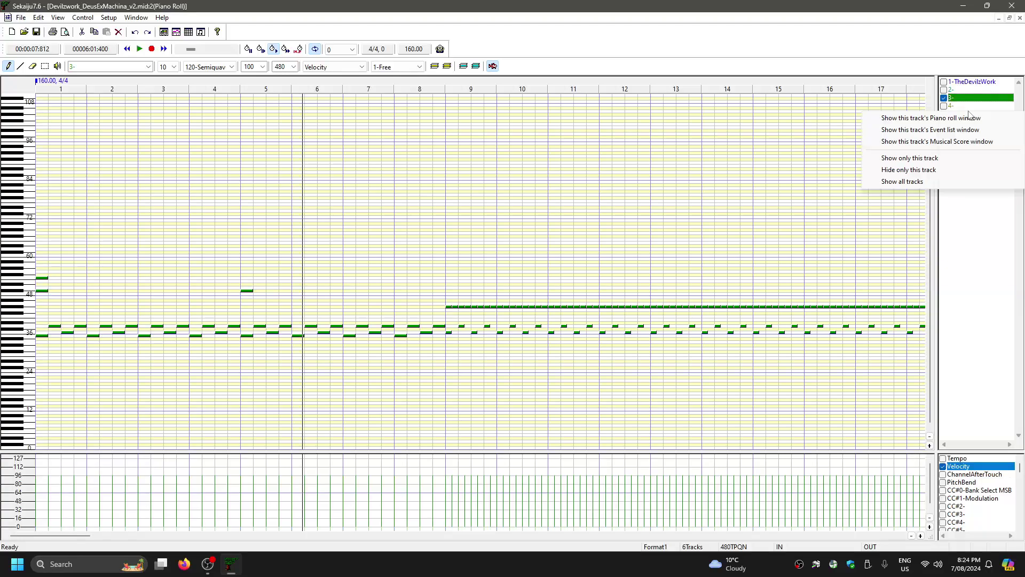
left_click(921, 182)
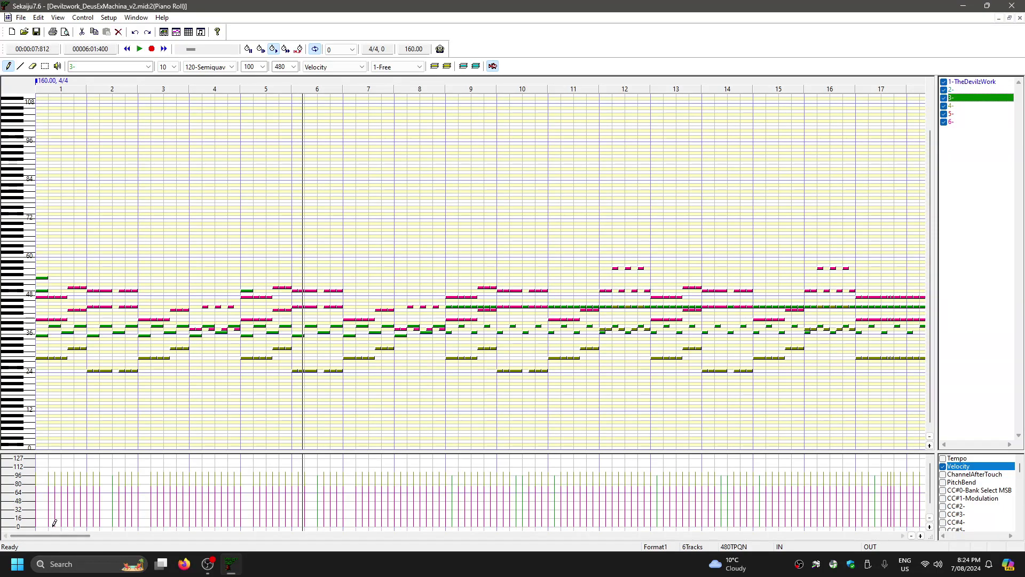
Select every note across the full pitch range in the piano roll
mouse_move(49, 536)
left_mouse_down()
mouse_move(291, 535)
mouse_move(53, 535)
left_mouse_up()
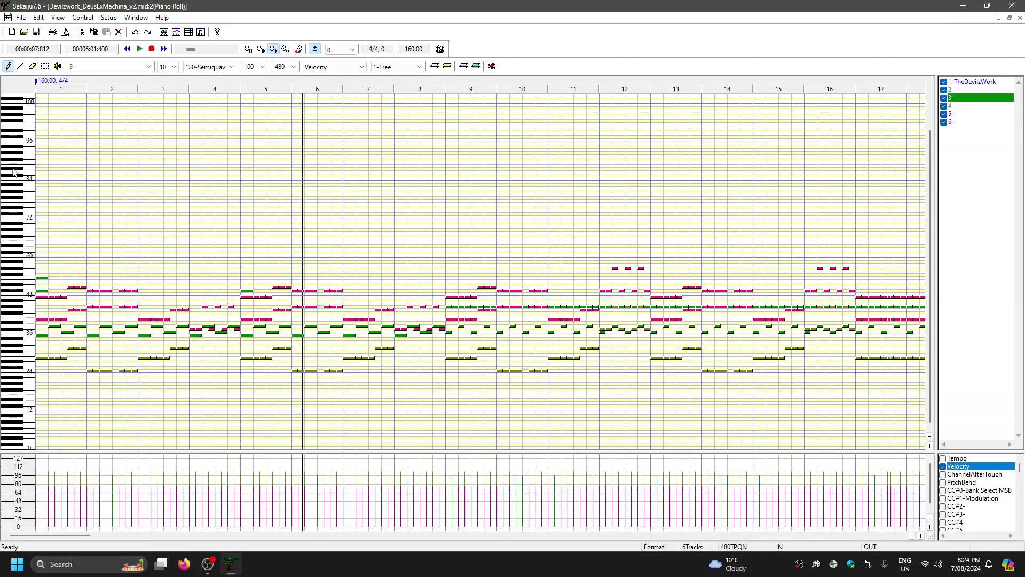
left_click_drag(14, 141, 21, 432)
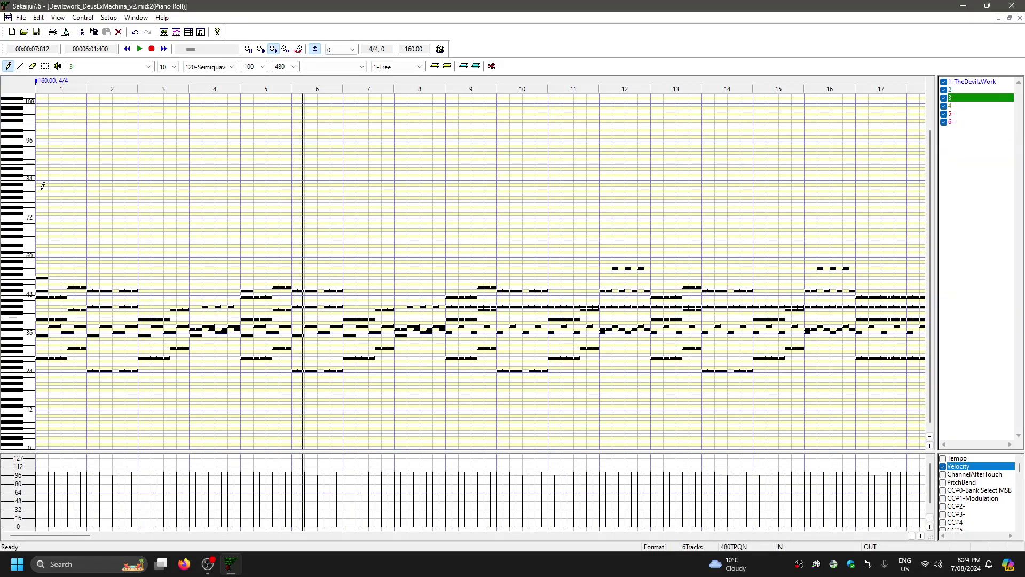
left_click_drag(80, 536, 323, 535)
left_click(38, 18)
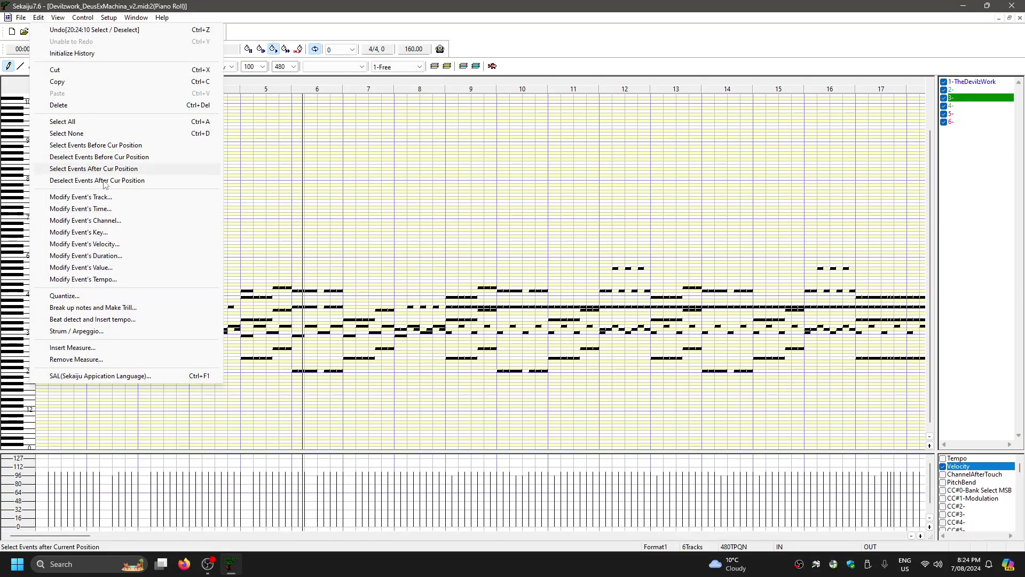
left_click(103, 248)
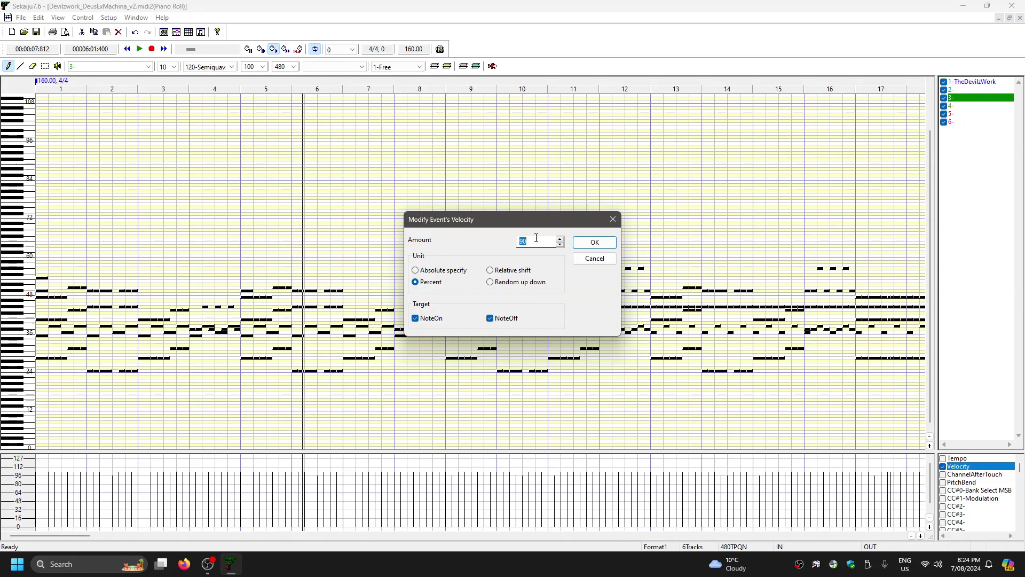
type("80")
left_click(593, 242)
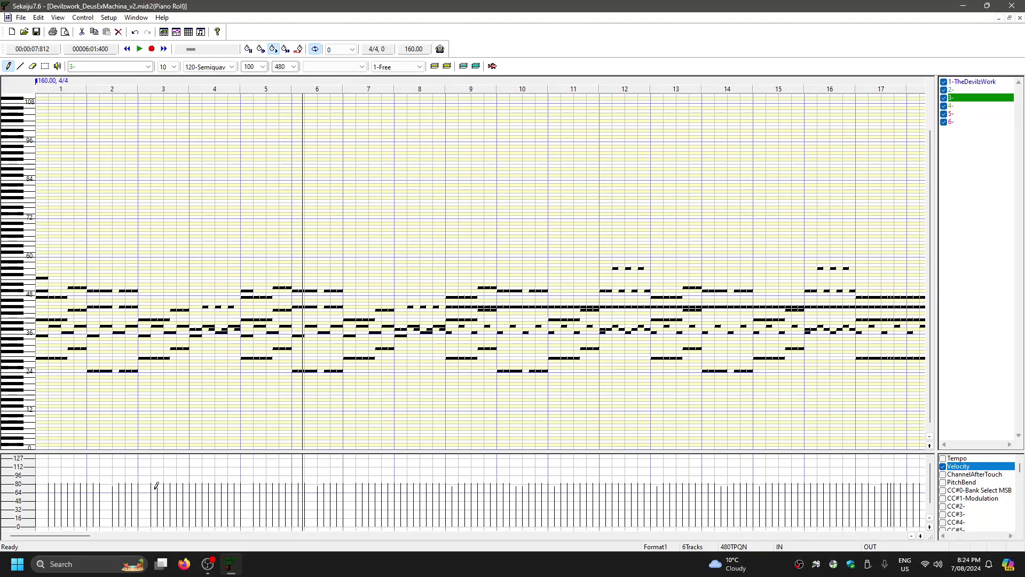
left_click(139, 49)
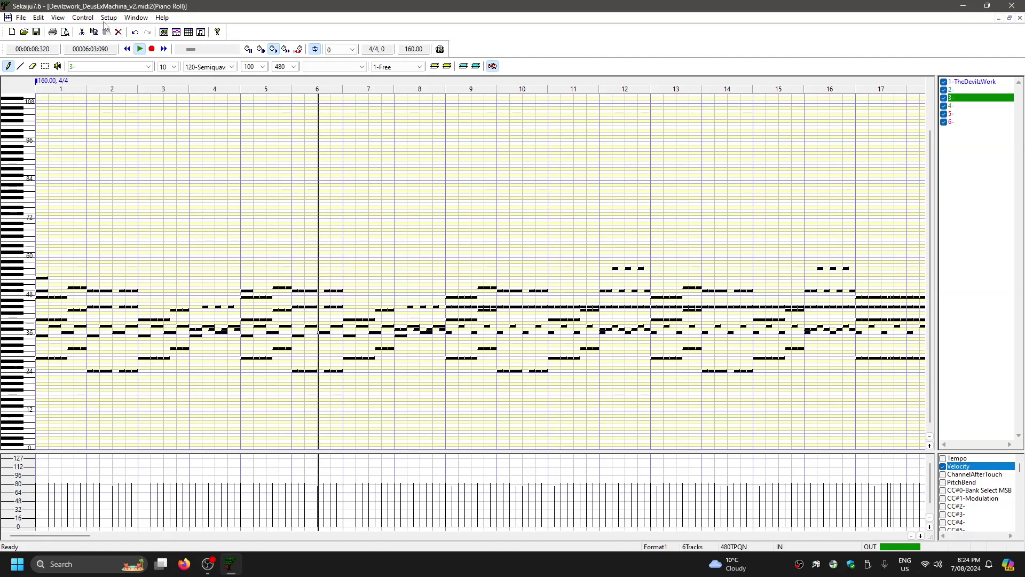
left_click(37, 18)
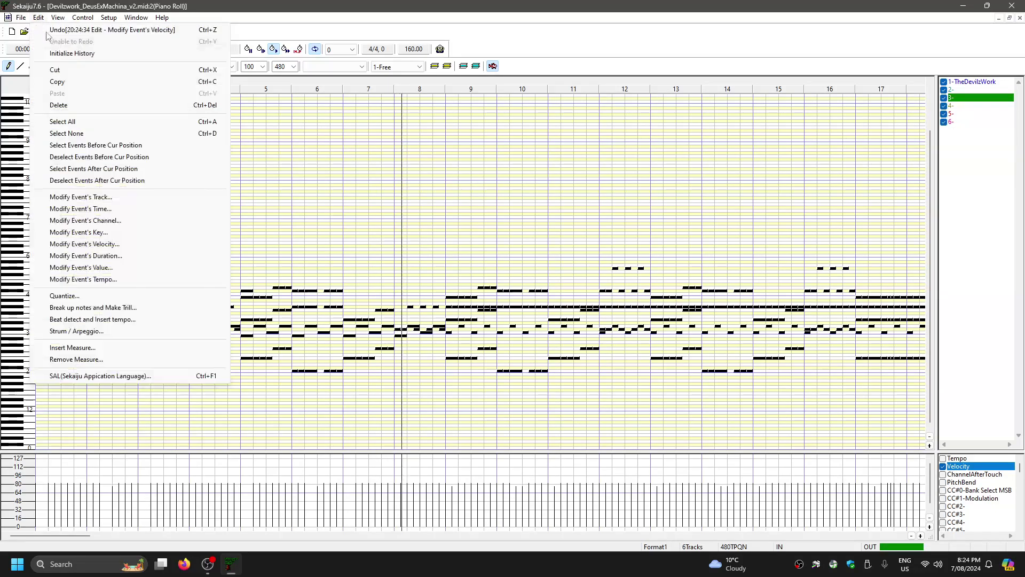
left_click(88, 30)
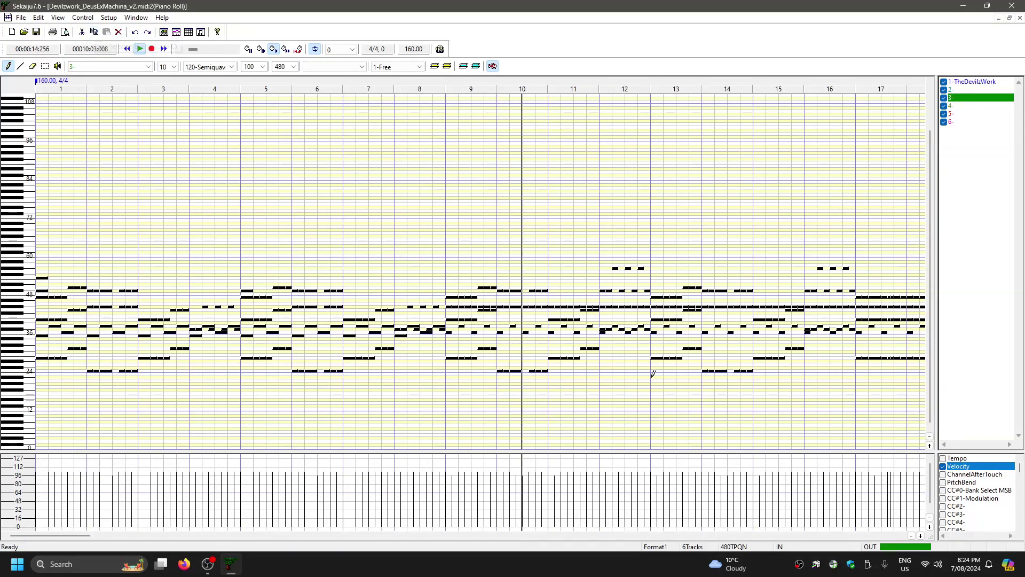
key("space")
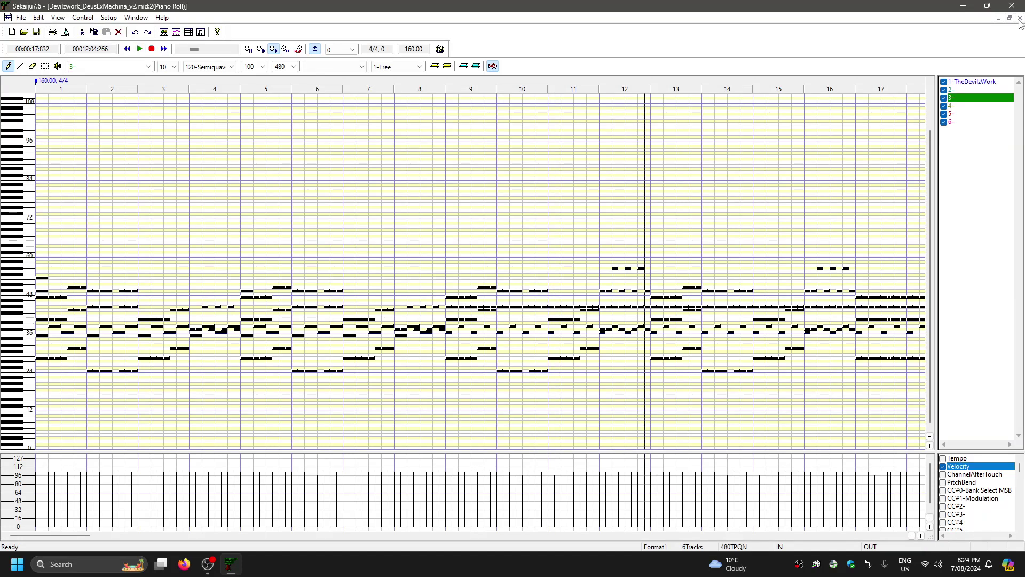
Close the piano roll and deselect everything in the Track List
left_click(1020, 18)
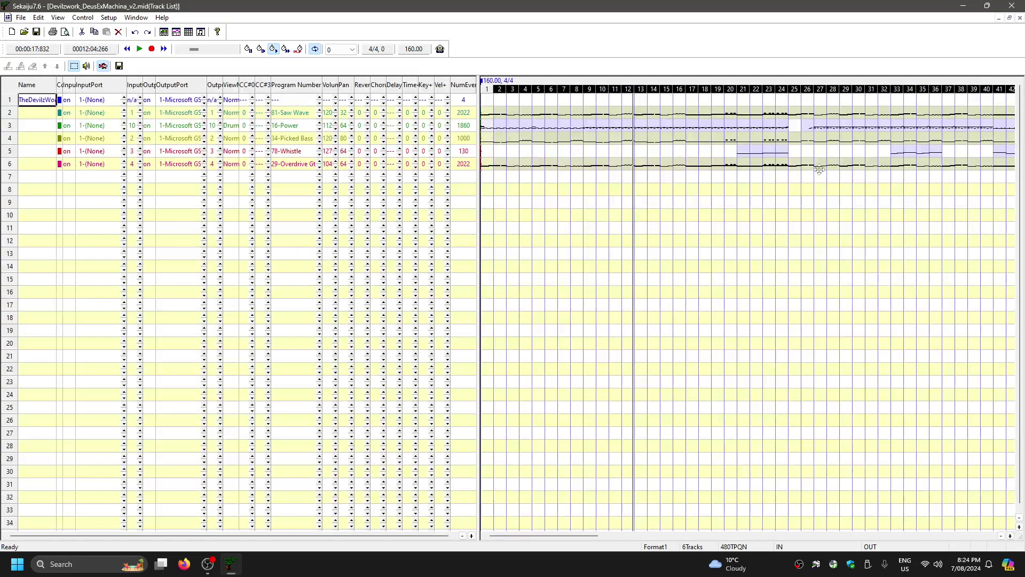
left_click(660, 193)
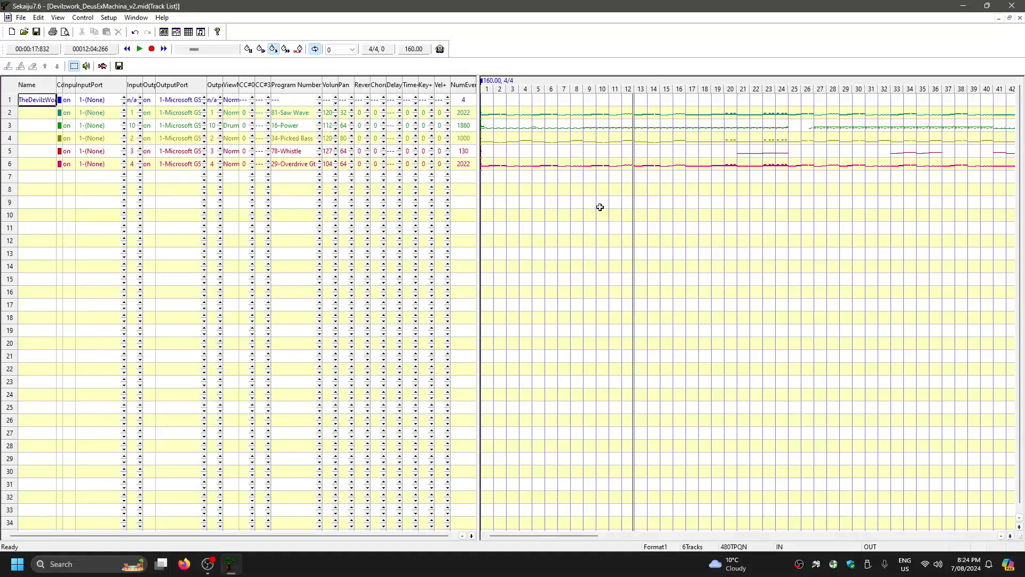